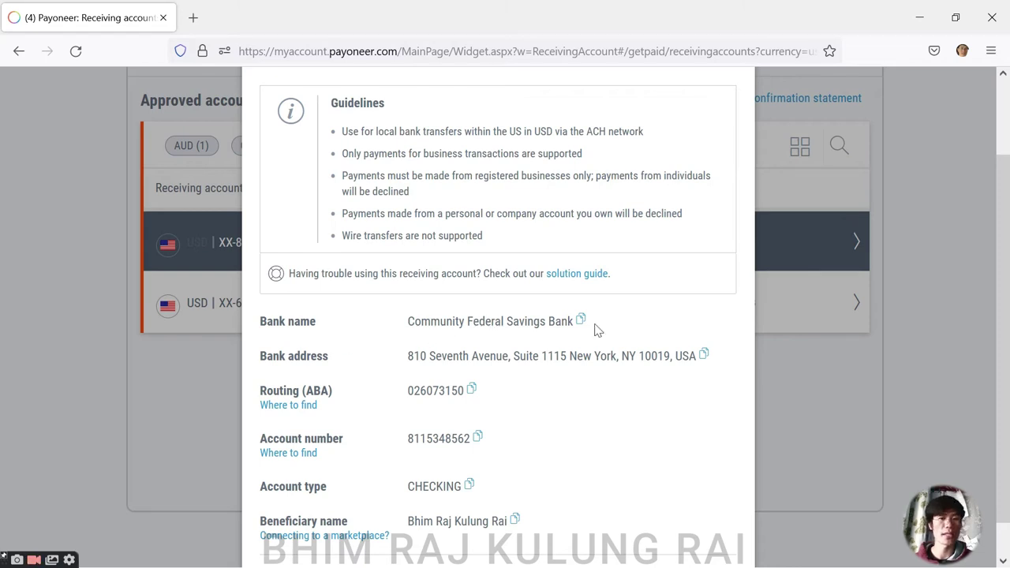
- Close USD Account 2's bank details to return to the USD-filtered approved accounts list
scroll(536, 367, down, 1)
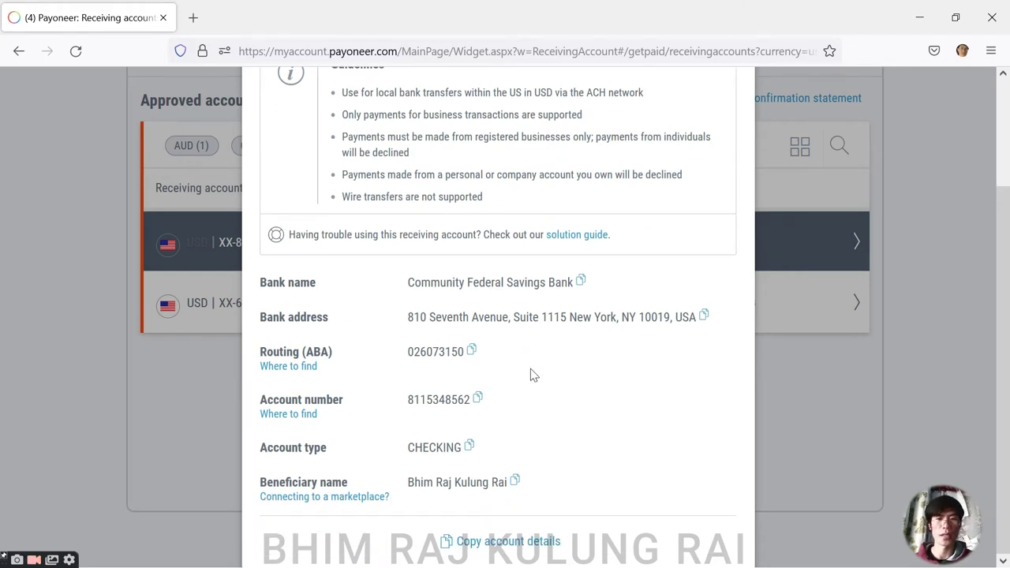
scroll(530, 369, up, 3)
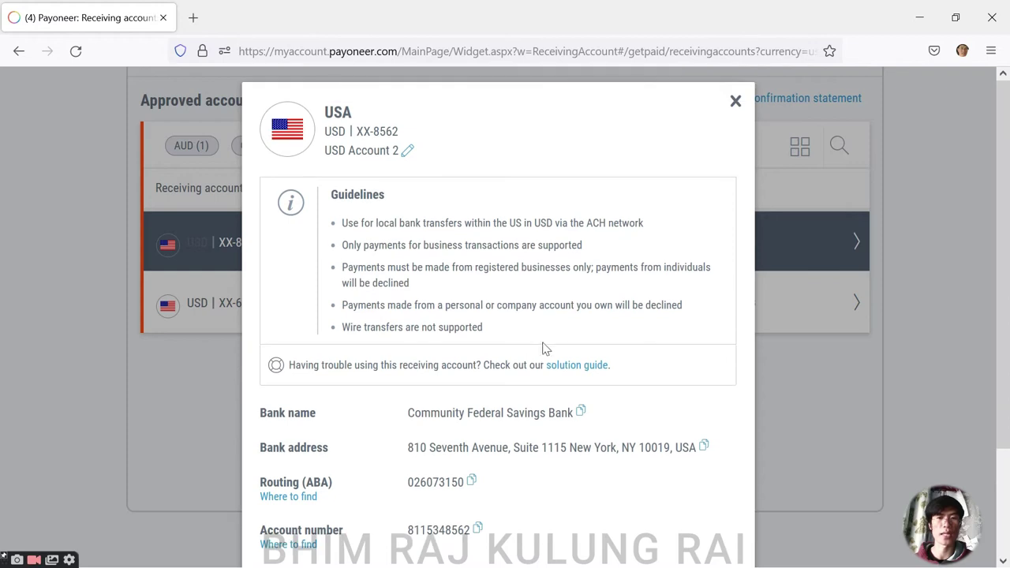
click(736, 103)
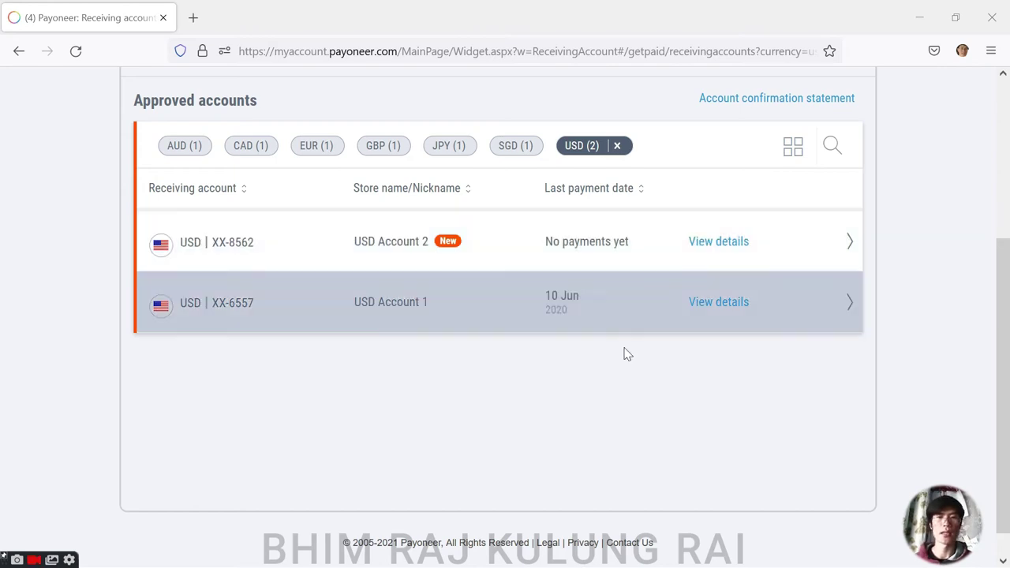
- Open USD Account 2's details and review its bank name, routing, account number and CHECKING type
click(699, 246)
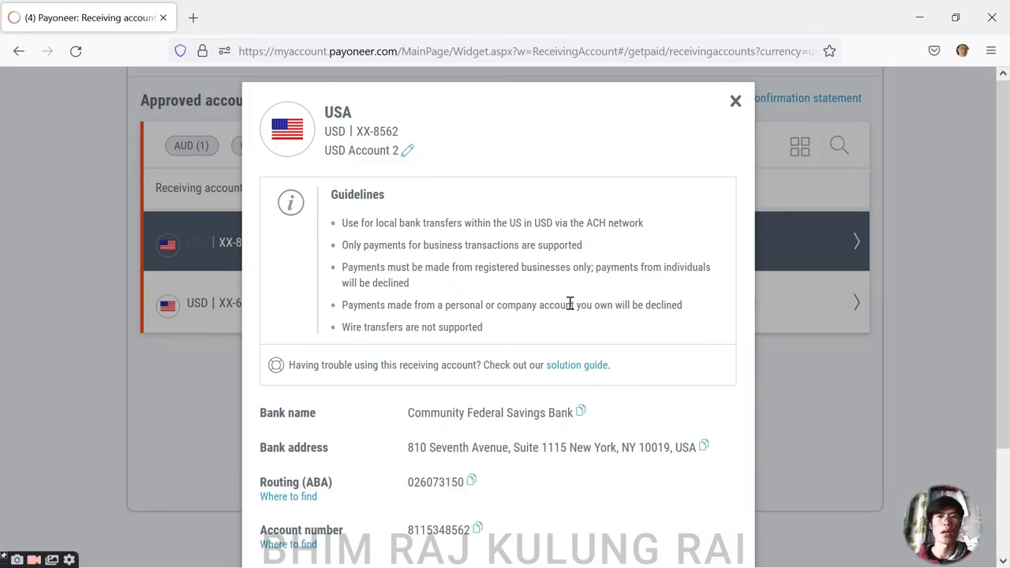
scroll(569, 304, down, 3)
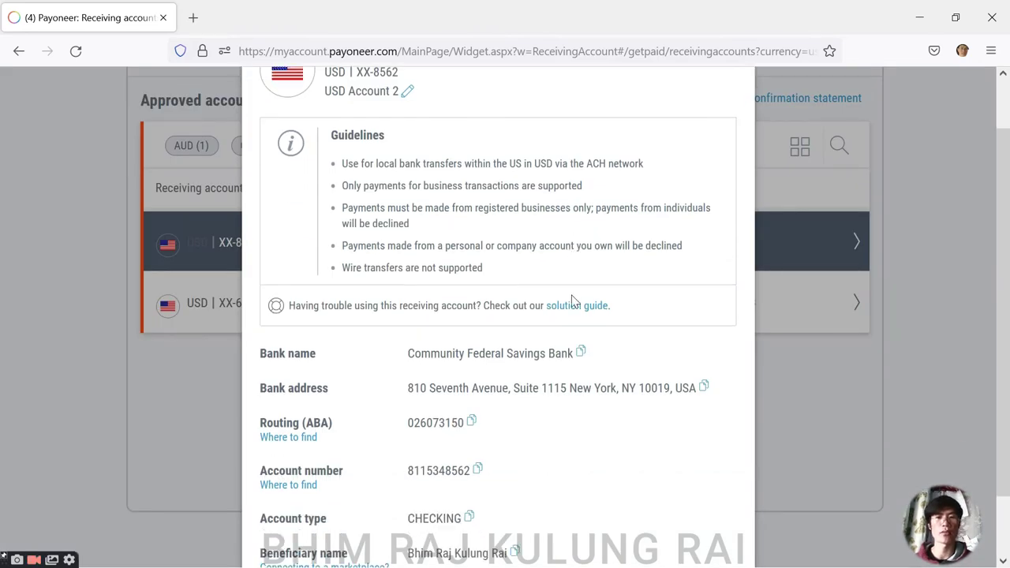
scroll(573, 308, up, 3)
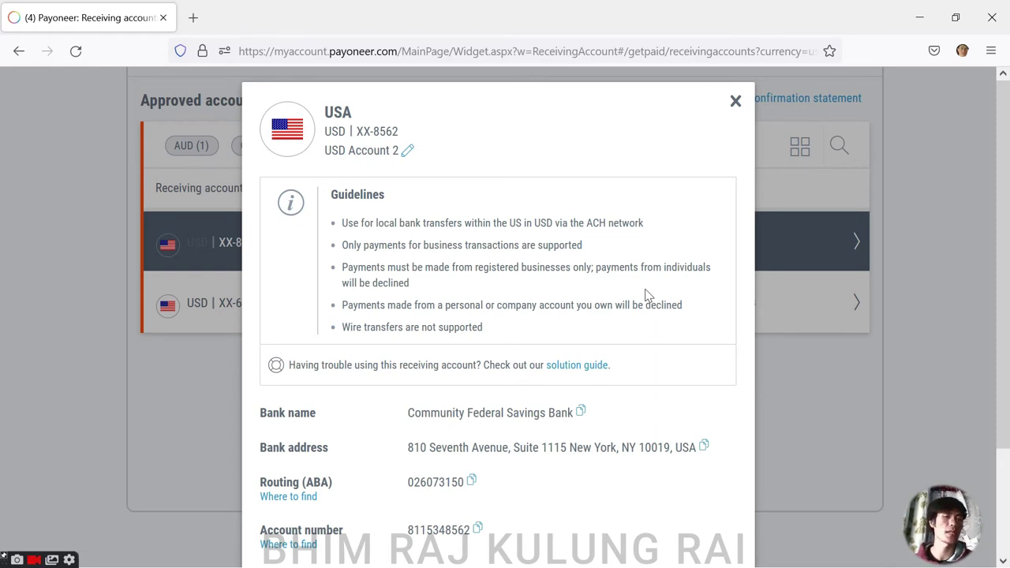
scroll(623, 299, down, 2)
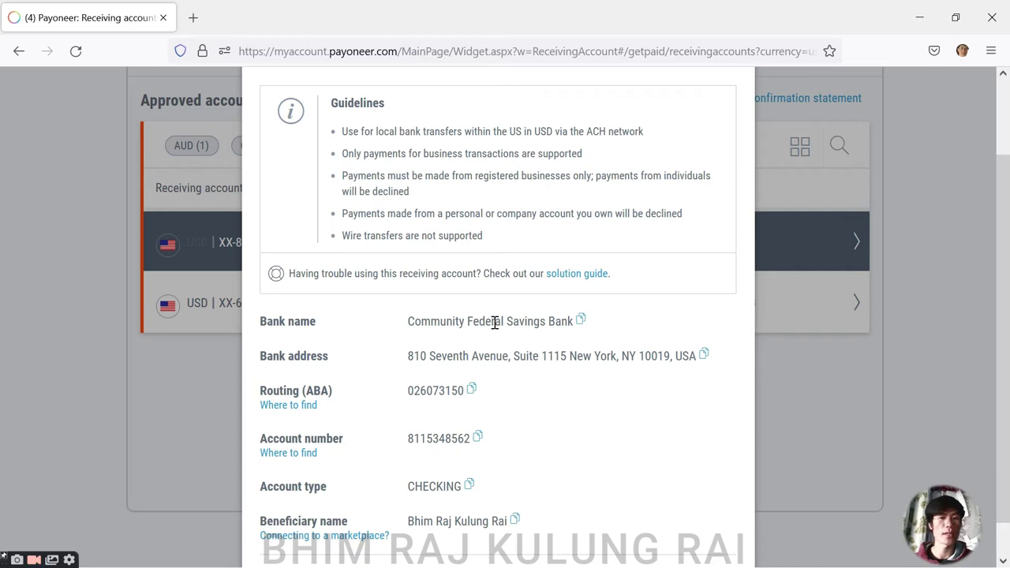
scroll(520, 376, down, 1)
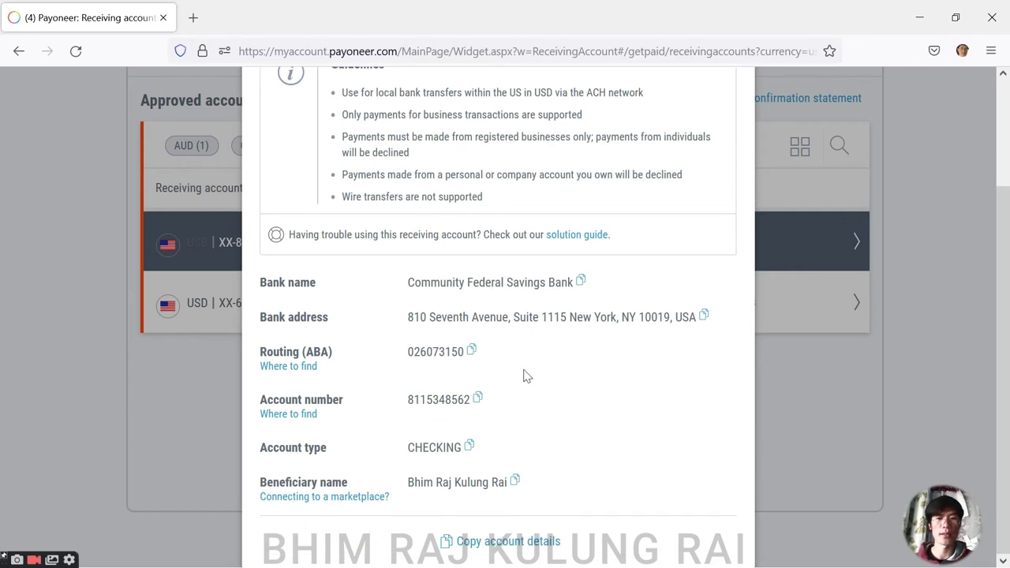
scroll(535, 355, up, 3)
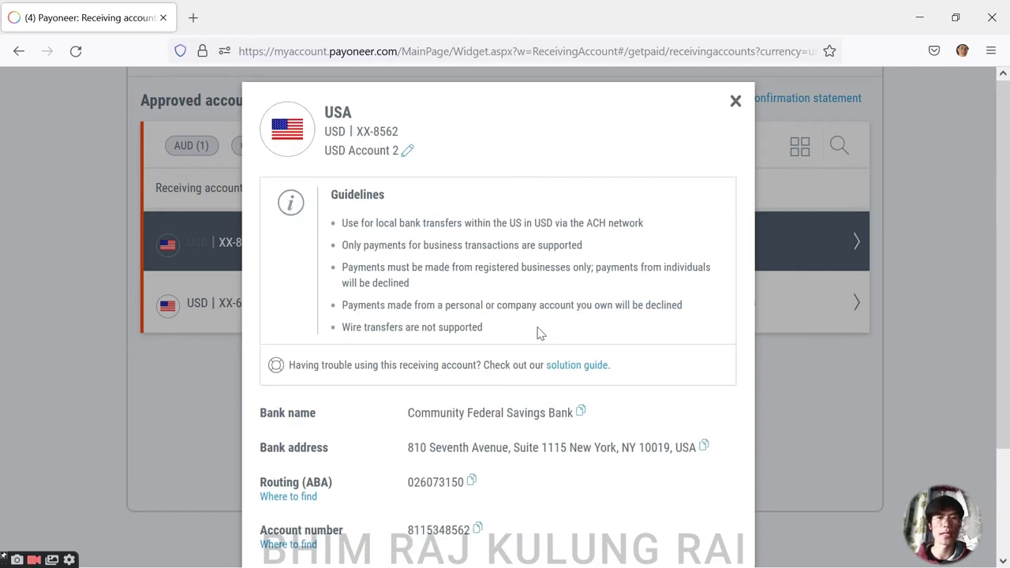
- Close the USD Account 2 details modal again
click(735, 101)
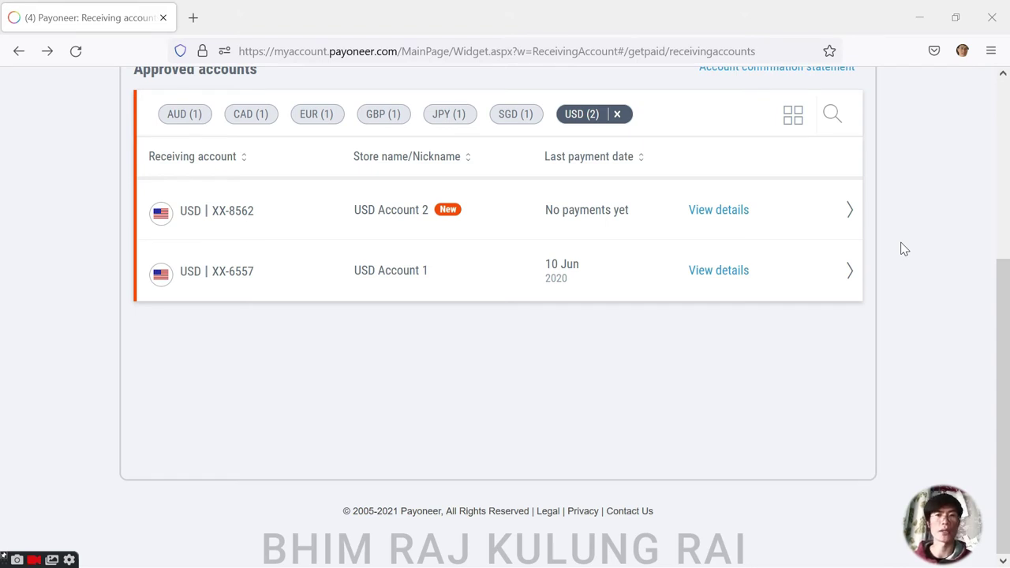
- Open USD Account 1's details, view its solution guide and expand the PayPal/Stripe issue
click(720, 281)
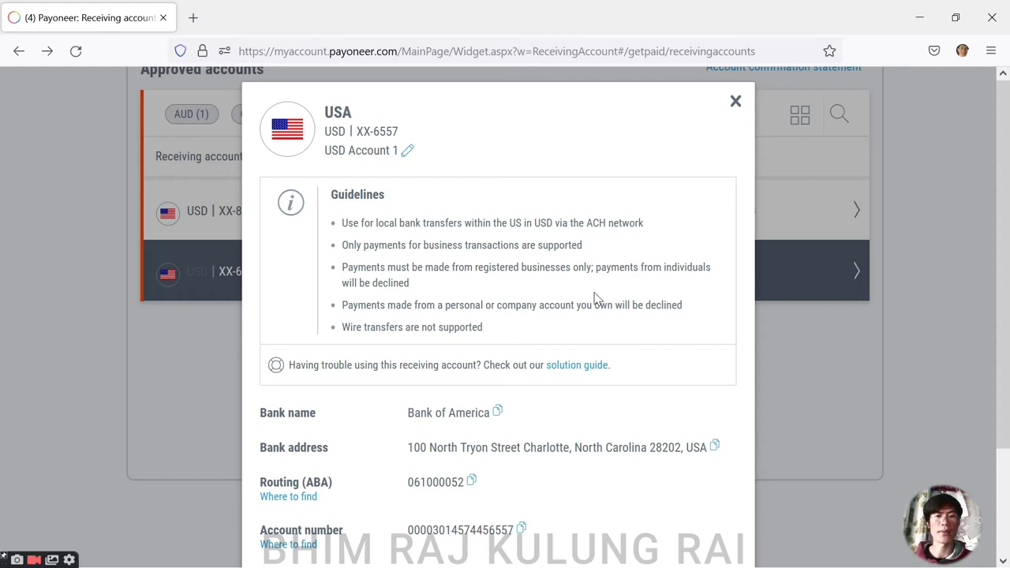
scroll(497, 328, down, 2)
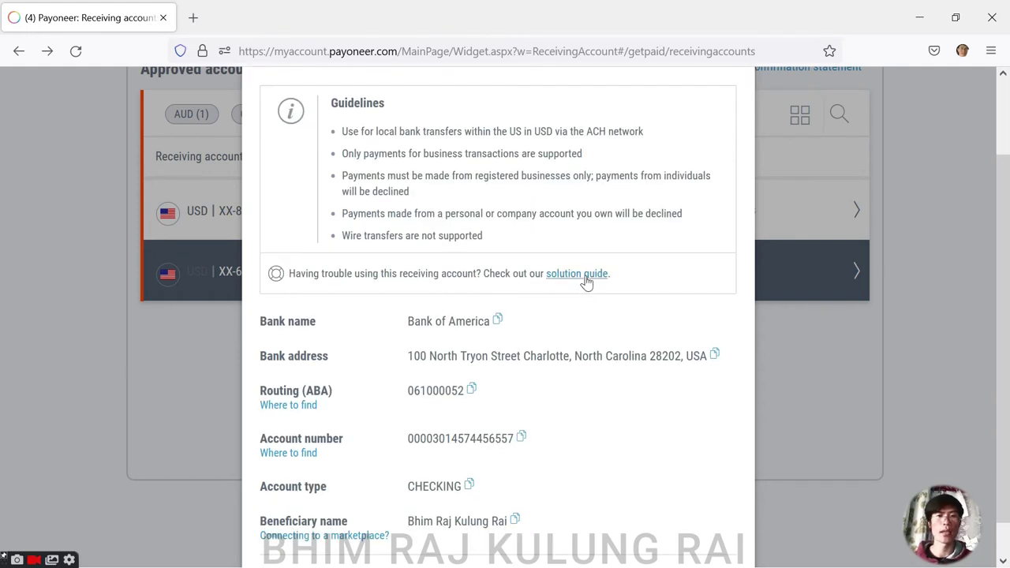
click(574, 281)
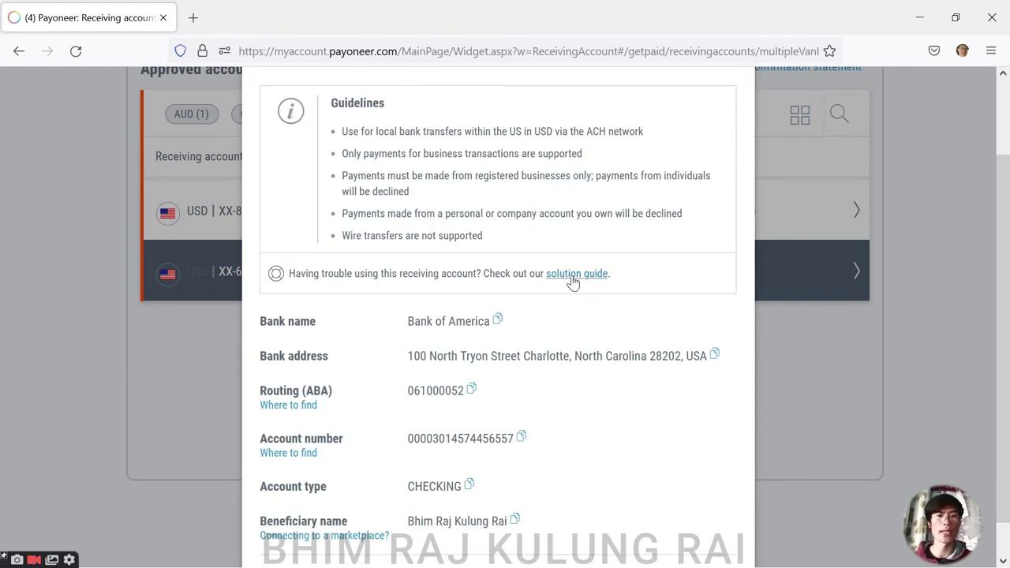
scroll(563, 302, up, 2)
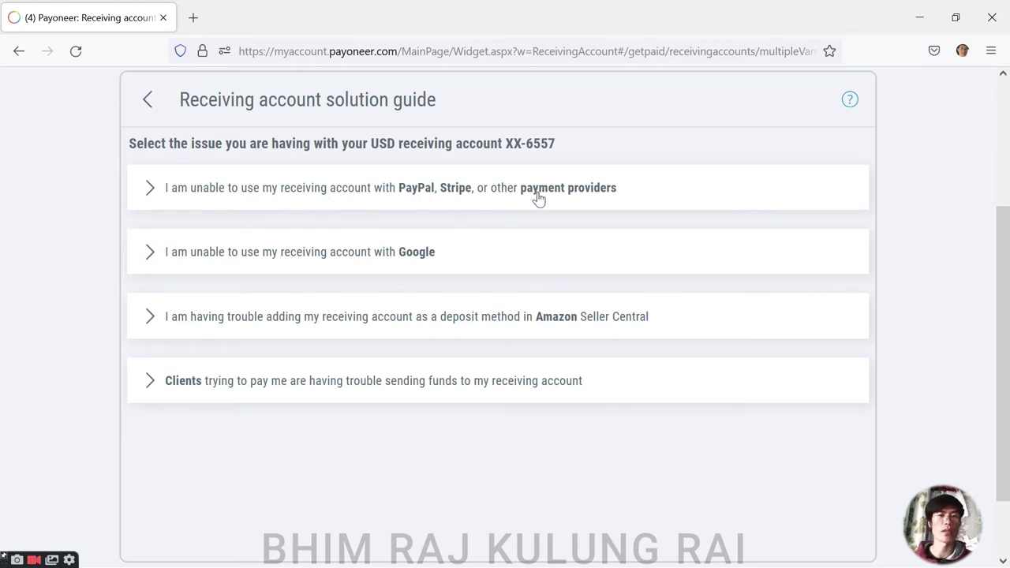
click(150, 191)
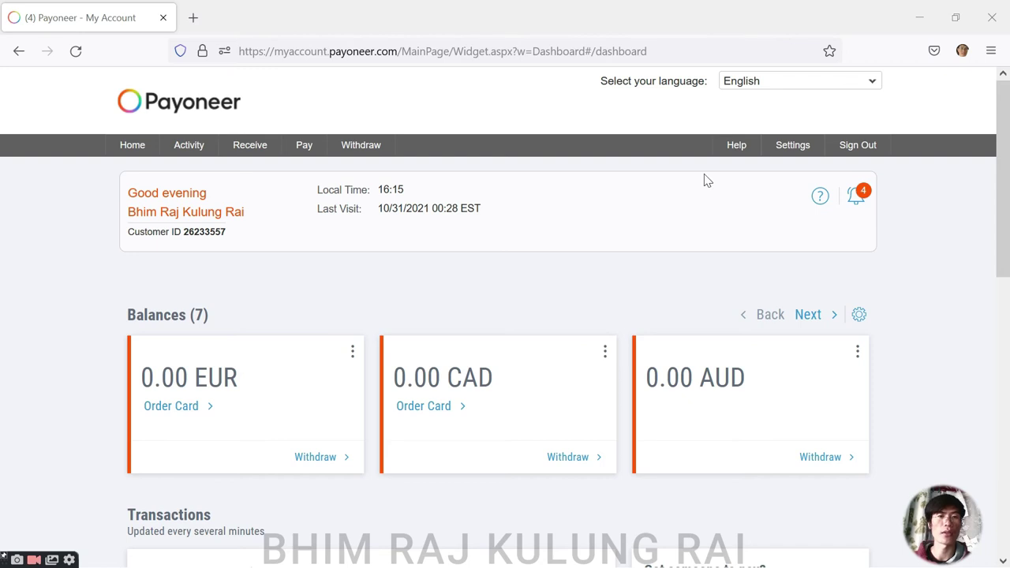
- Open Support Center - Home from the Help menu and browse the help topic cards
mouse_move(736, 149)
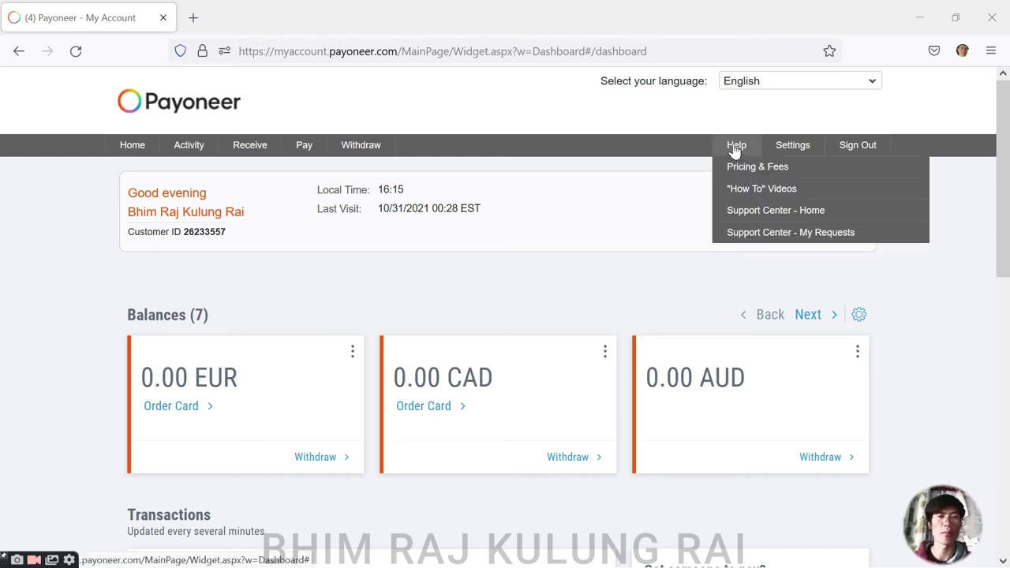
click(751, 212)
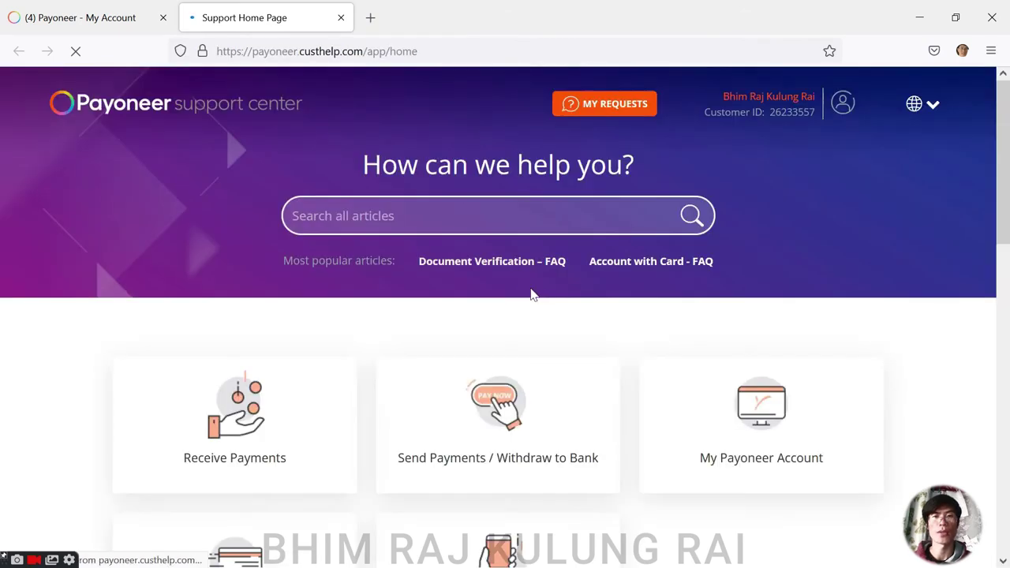
scroll(531, 295, down, 5)
scroll(532, 309, up, 2)
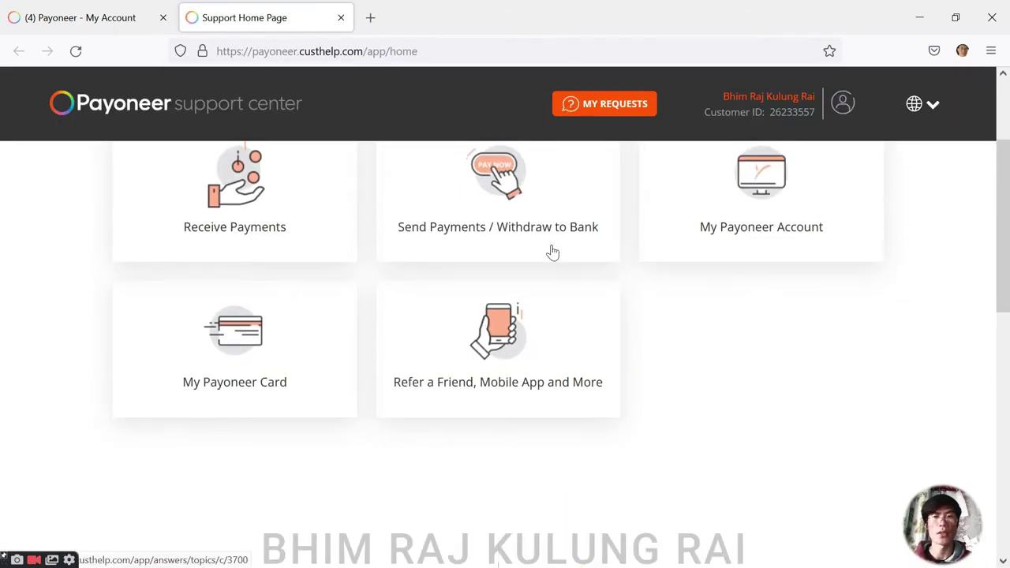
scroll(553, 251, up, 3)
scroll(547, 271, down, 2)
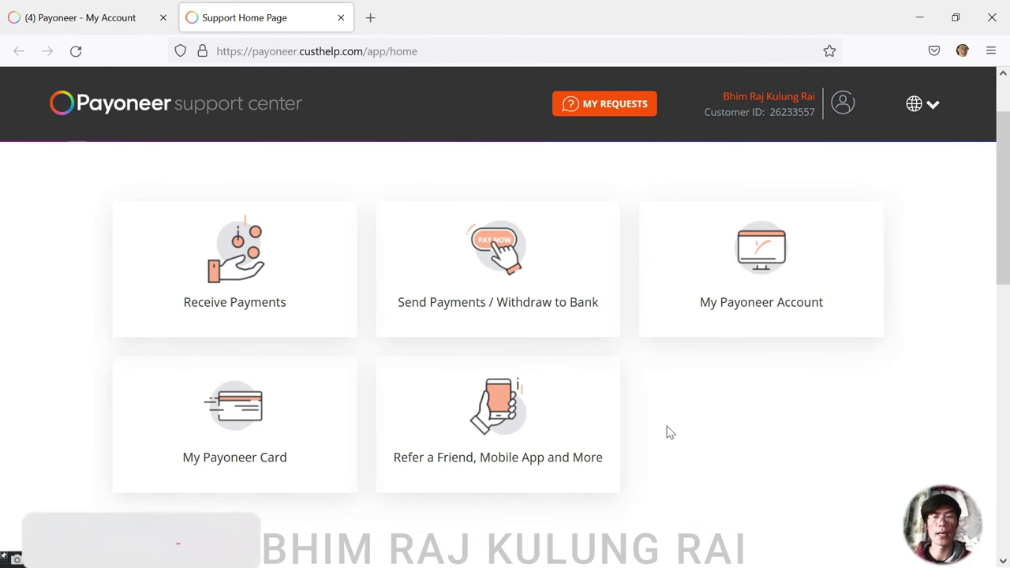
scroll(613, 395, up, 2)
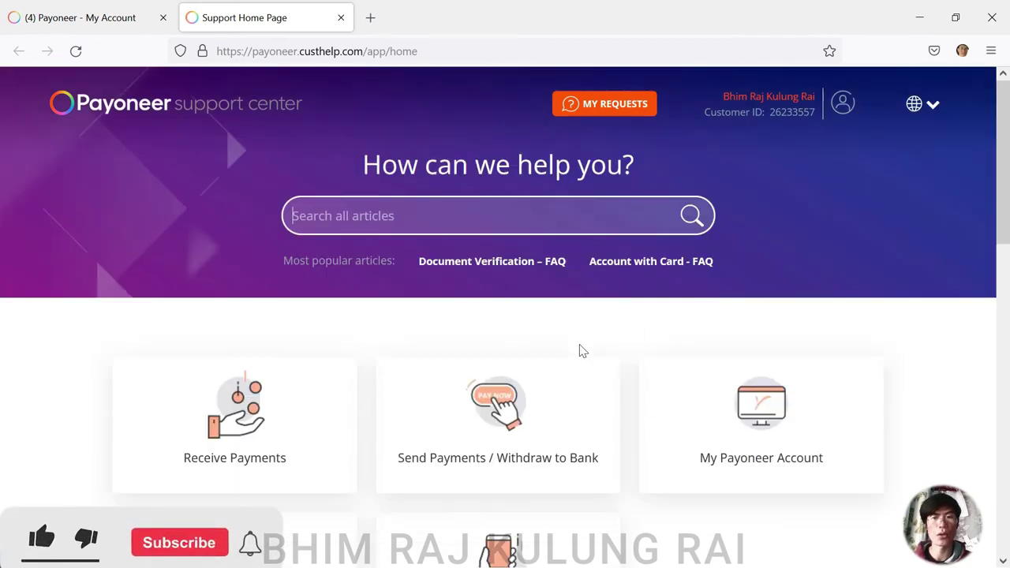
- Open the Withdrawals/Bank Accounts FAQ article about issues adding a new supplier bank account
click(572, 410)
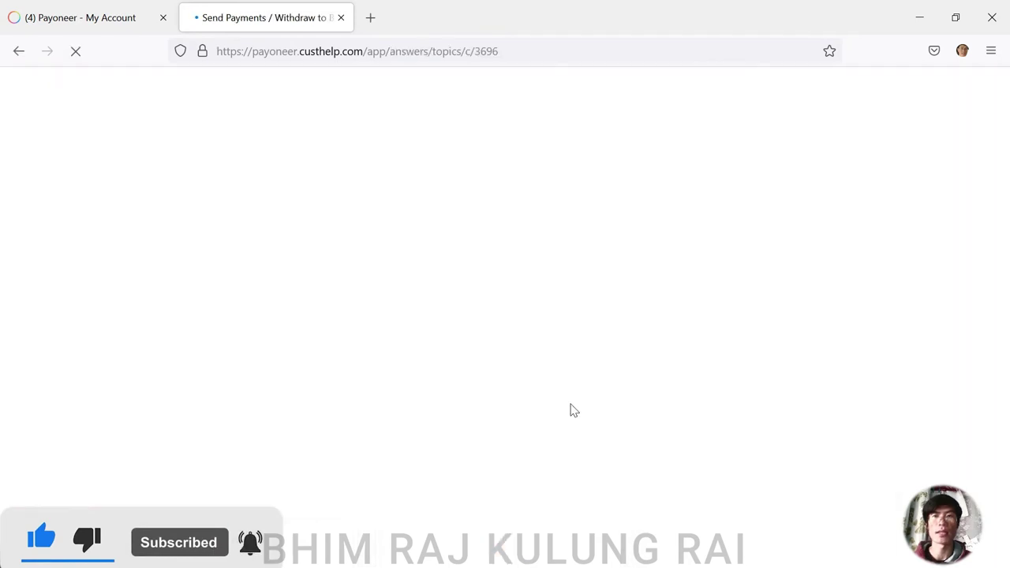
scroll(669, 375, down, 2)
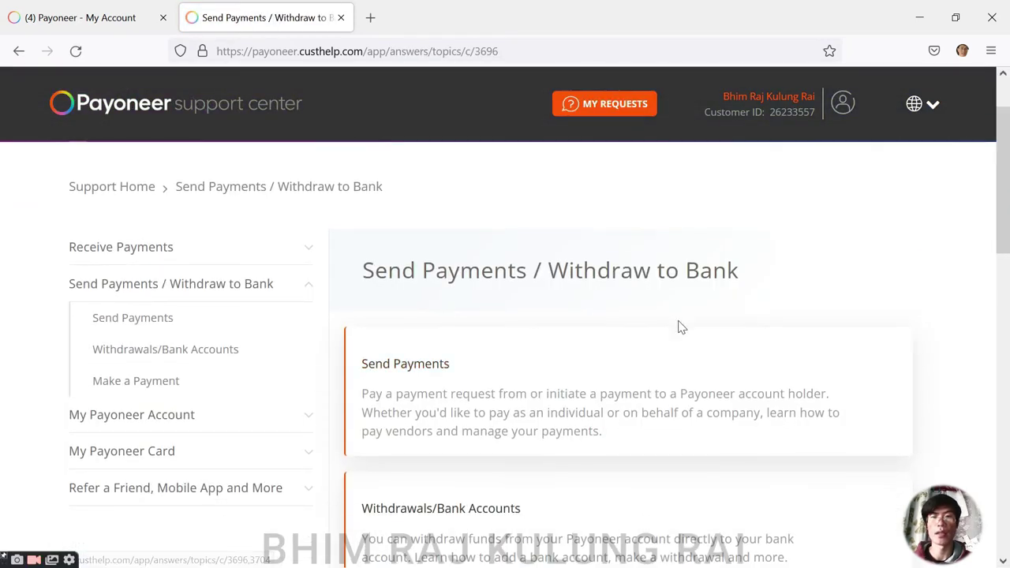
click(196, 352)
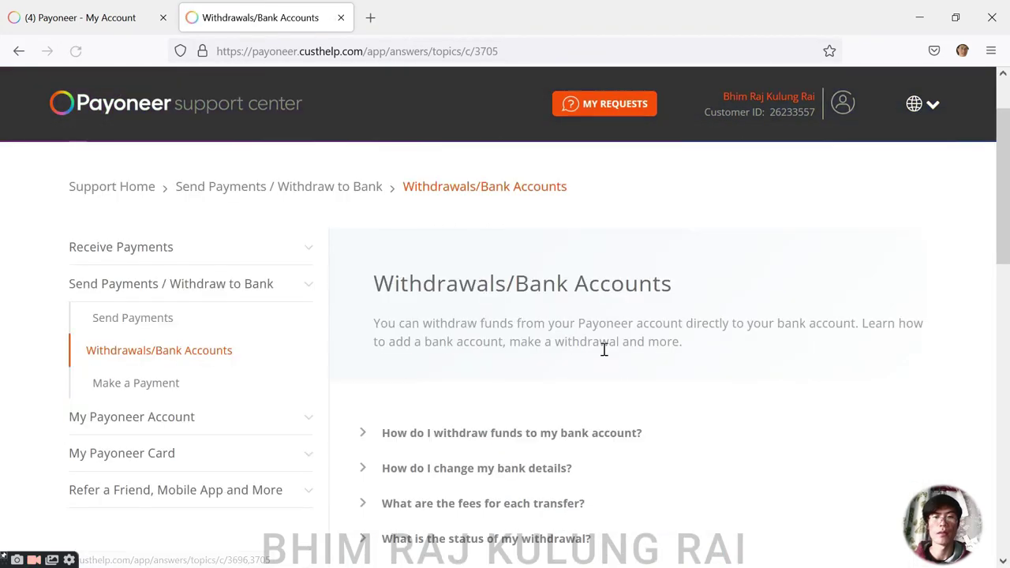
scroll(631, 347, down, 1)
scroll(661, 345, down, 3)
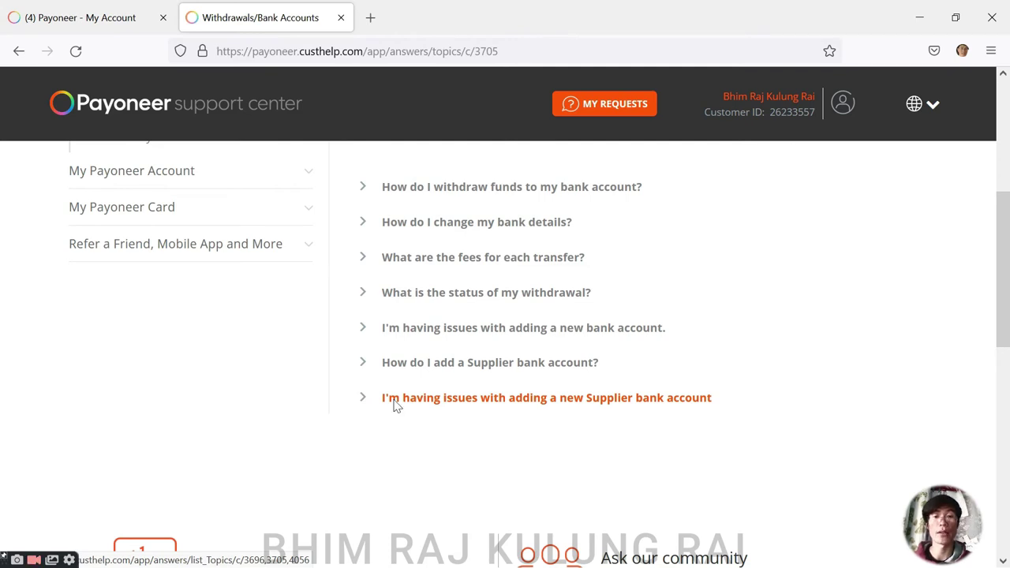
click(393, 406)
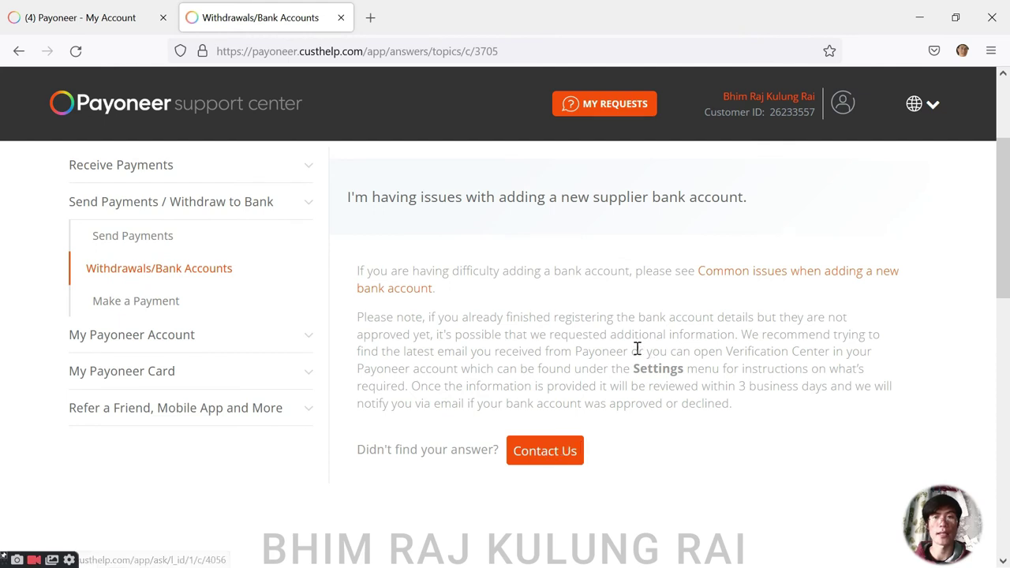
- Open the Contact Us Send Message form and check its prefilled topic
click(545, 455)
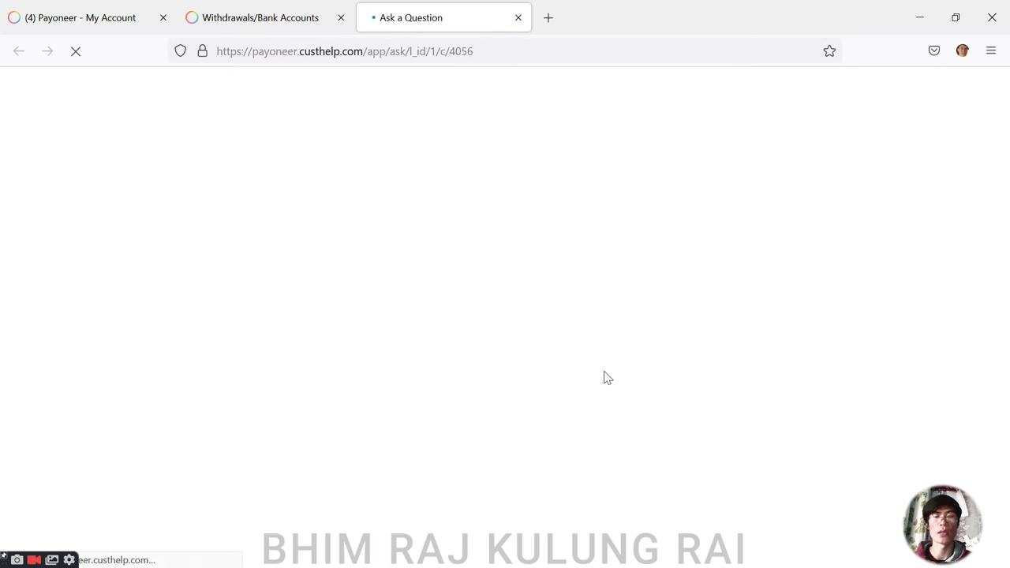
scroll(605, 377, down, 3)
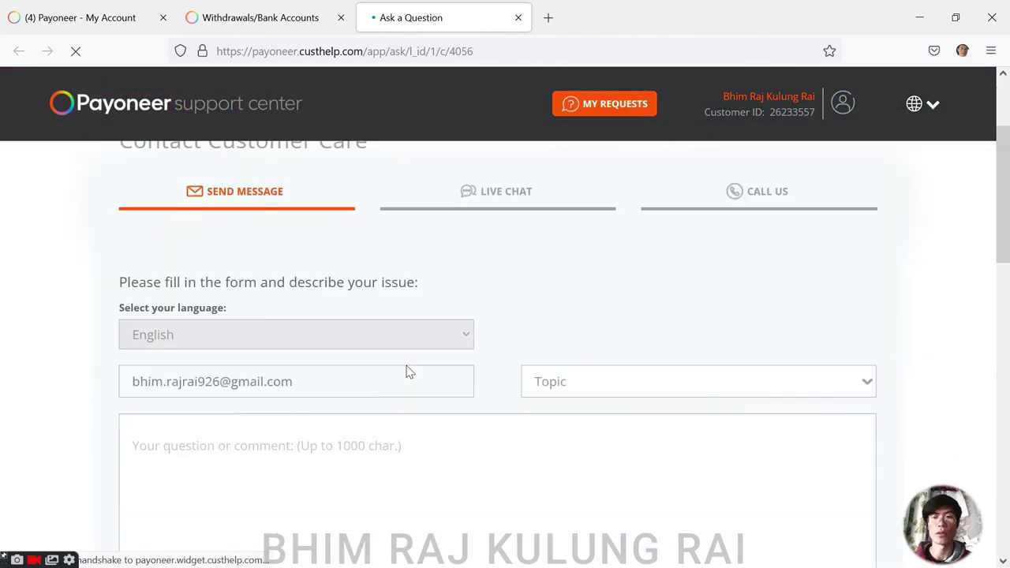
scroll(482, 347, up, 1)
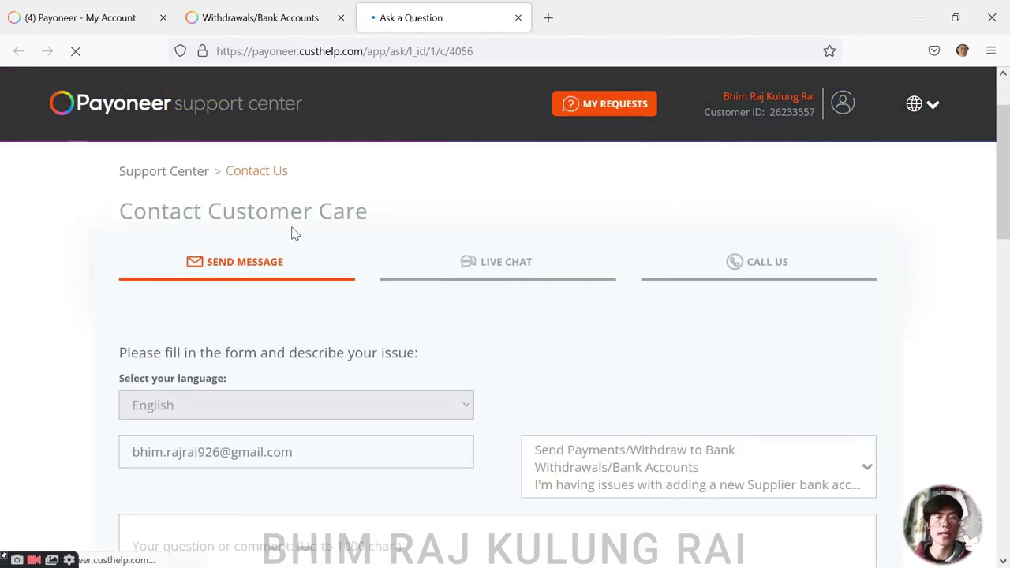
click(777, 275)
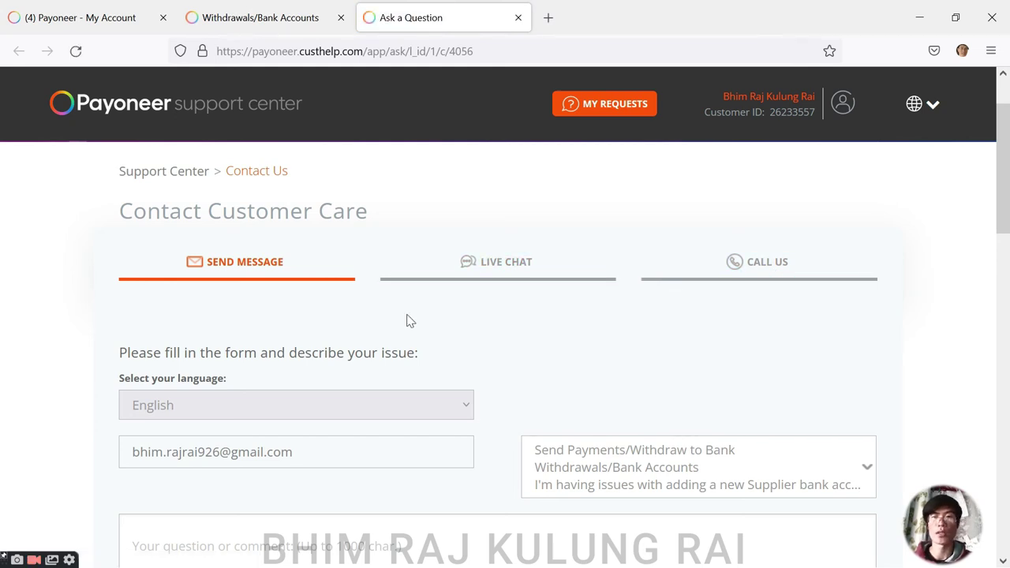
scroll(426, 321, down, 1)
scroll(541, 324, up, 1)
scroll(245, 385, down, 2)
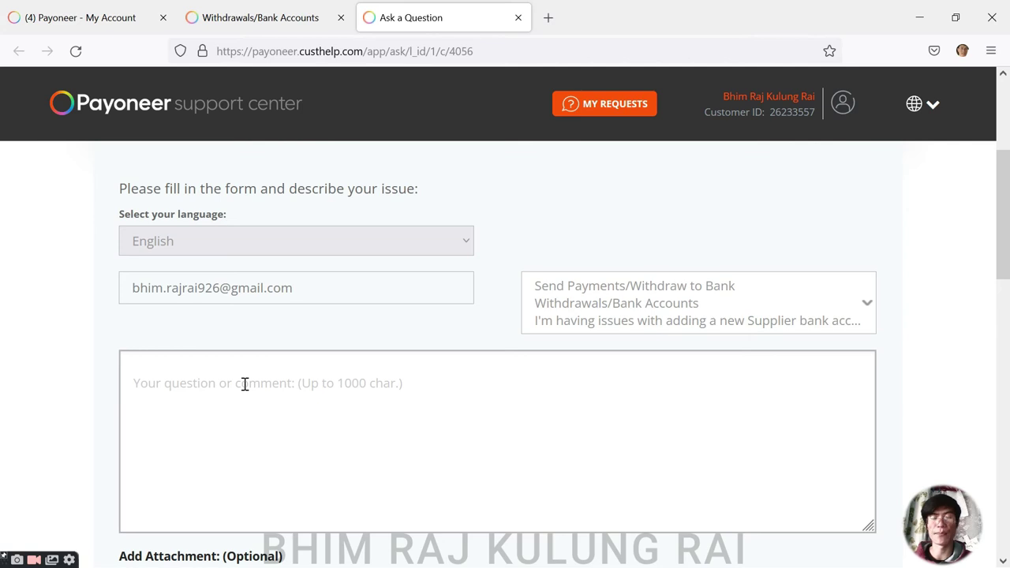
- Place the cursor in the question or comment box and review the rest of the form
click(245, 384)
scroll(295, 363, up, 1)
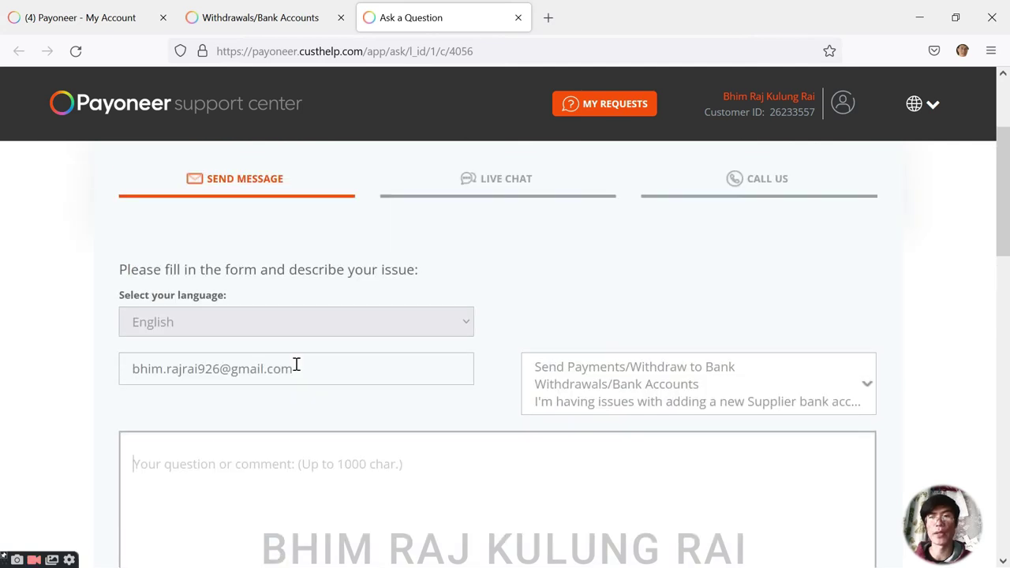
scroll(339, 402, down, 1)
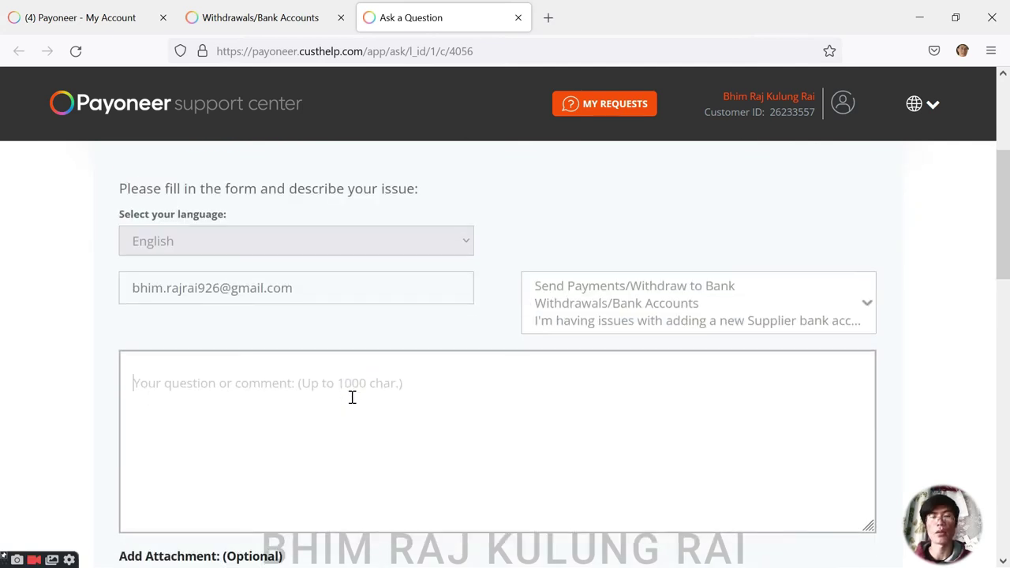
scroll(353, 401, down, 2)
scroll(441, 393, up, 1)
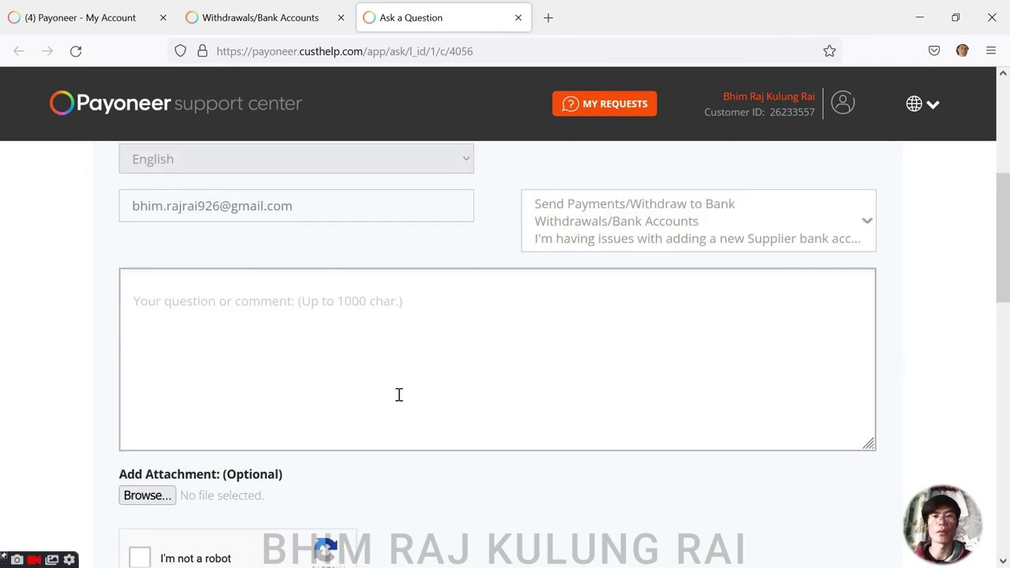
scroll(963, 420, up, 1)
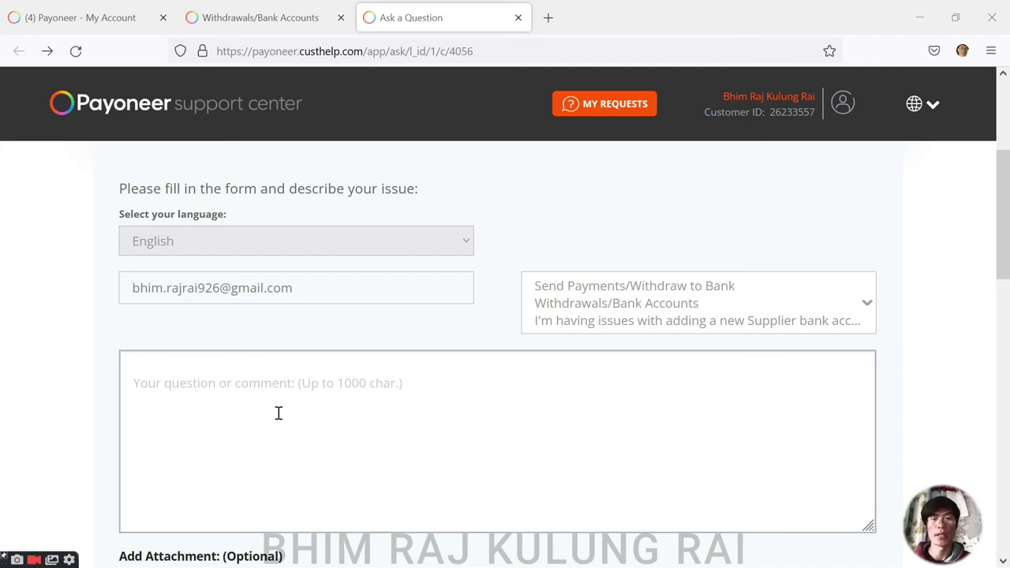
scroll(277, 412, down, 1)
scroll(287, 399, up, 1)
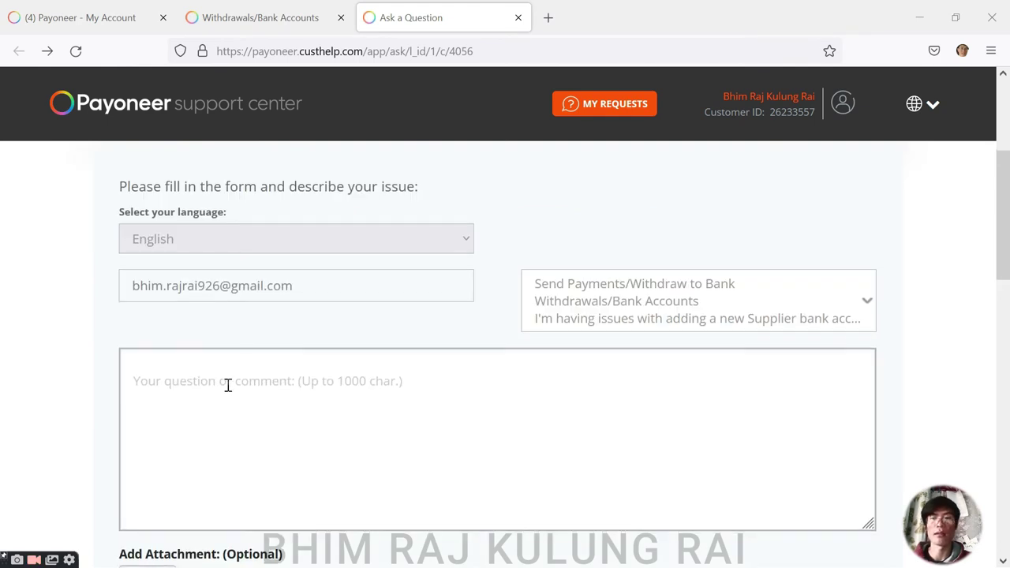
scroll(225, 386, down, 2)
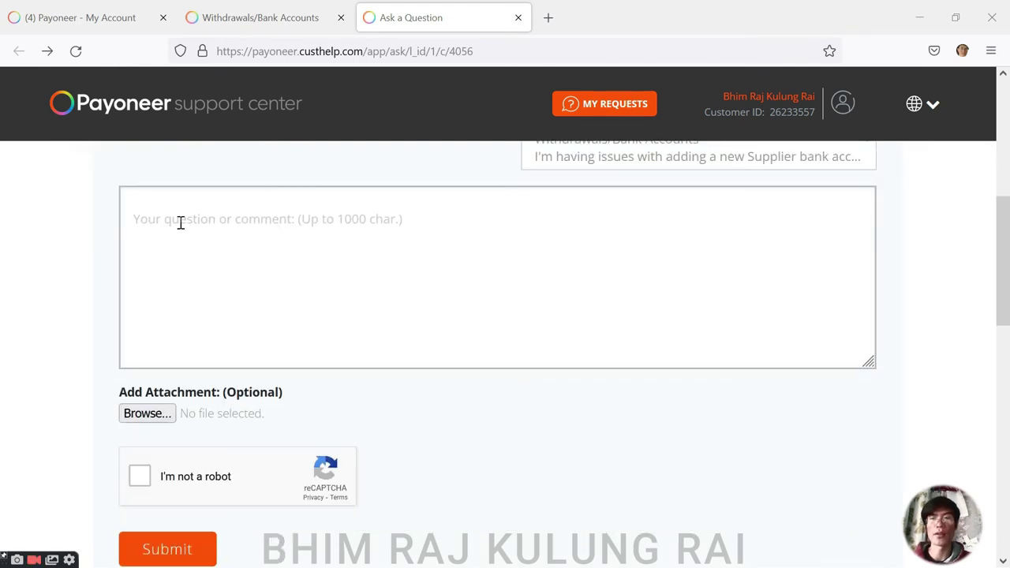
scroll(210, 381, down, 1)
scroll(209, 382, down, 2)
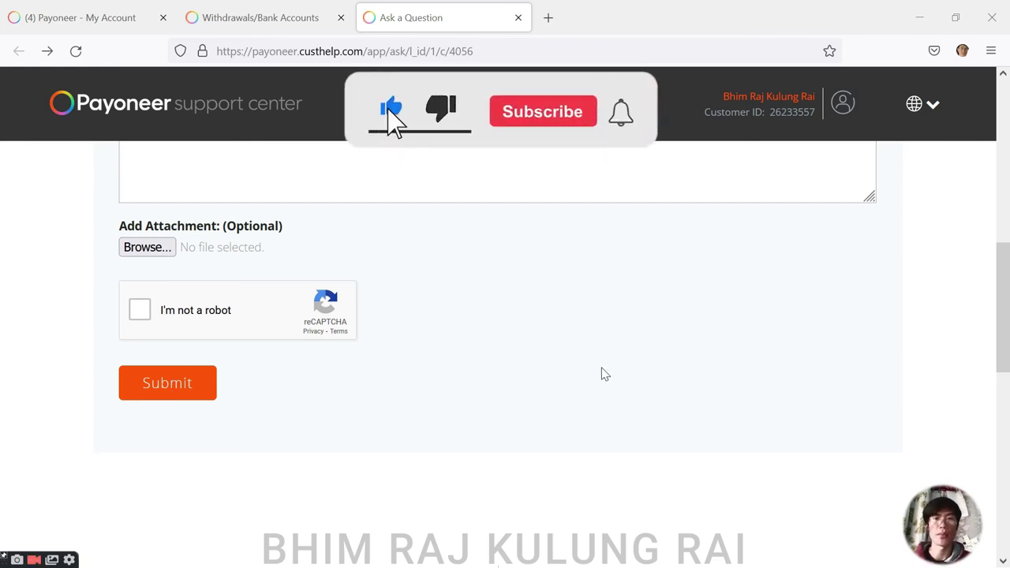
scroll(570, 385, up, 2)
scroll(570, 383, up, 5)
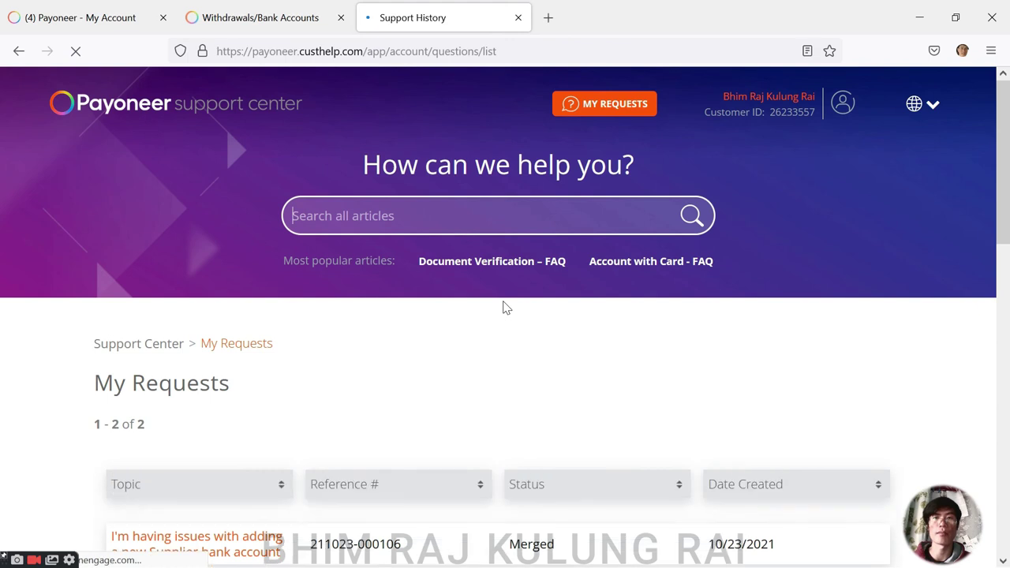
- Open the latest supplier bank account request and read the 'Me' message requesting a Community Federal Savings Bank account
scroll(335, 367, down, 3)
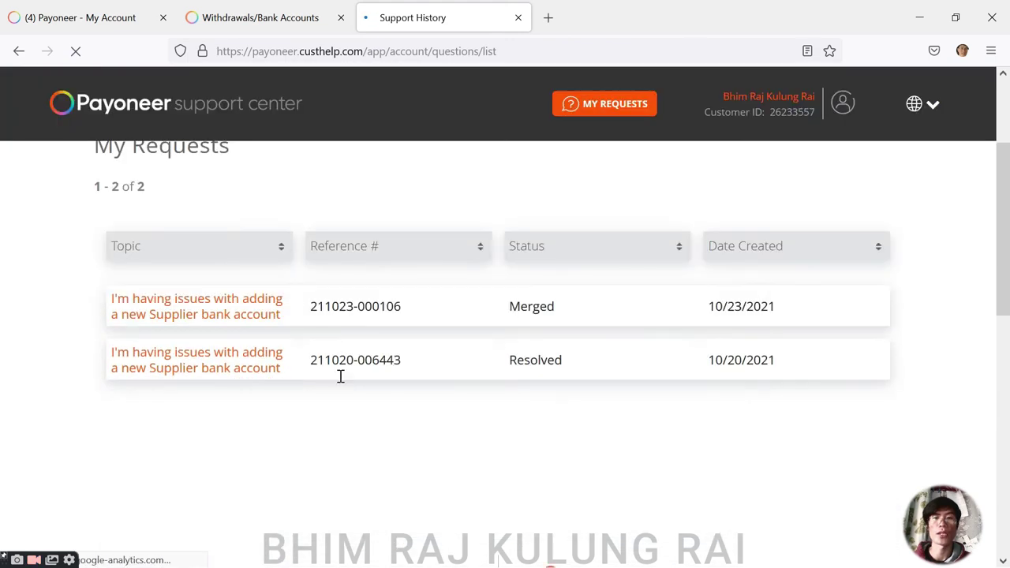
click(227, 310)
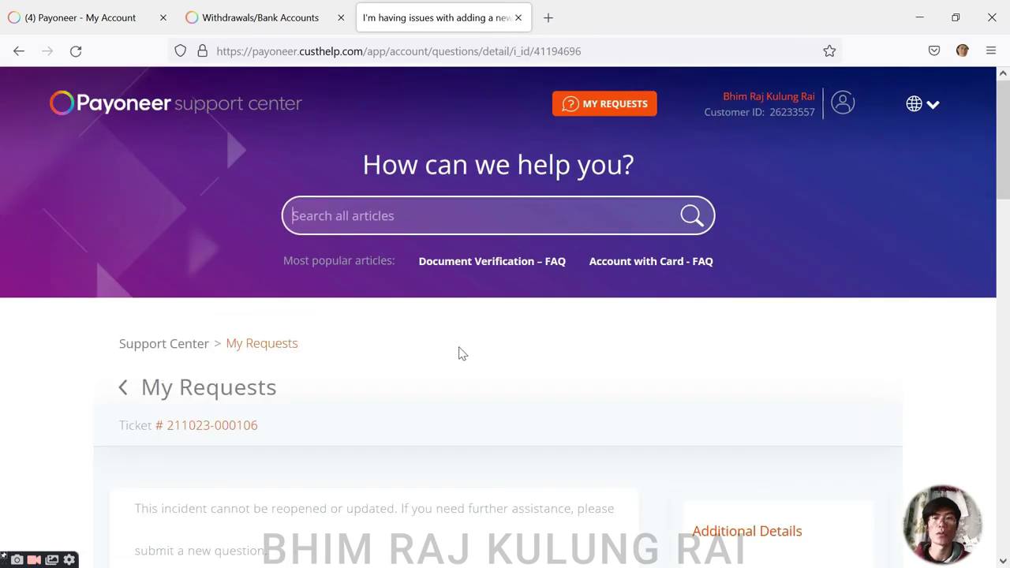
scroll(393, 361, down, 5)
scroll(403, 359, down, 5)
scroll(408, 359, down, 1)
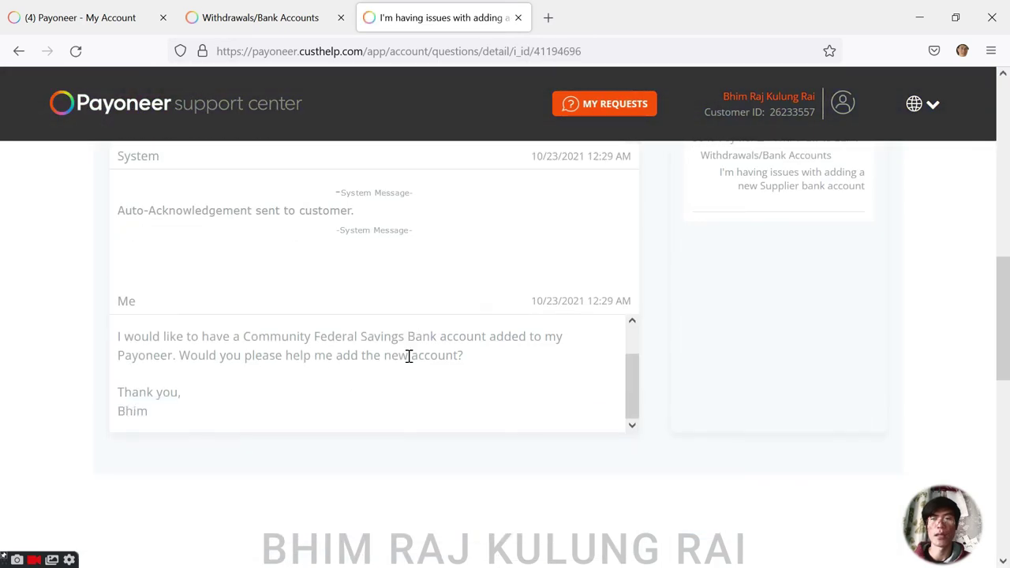
scroll(459, 377, up, 1)
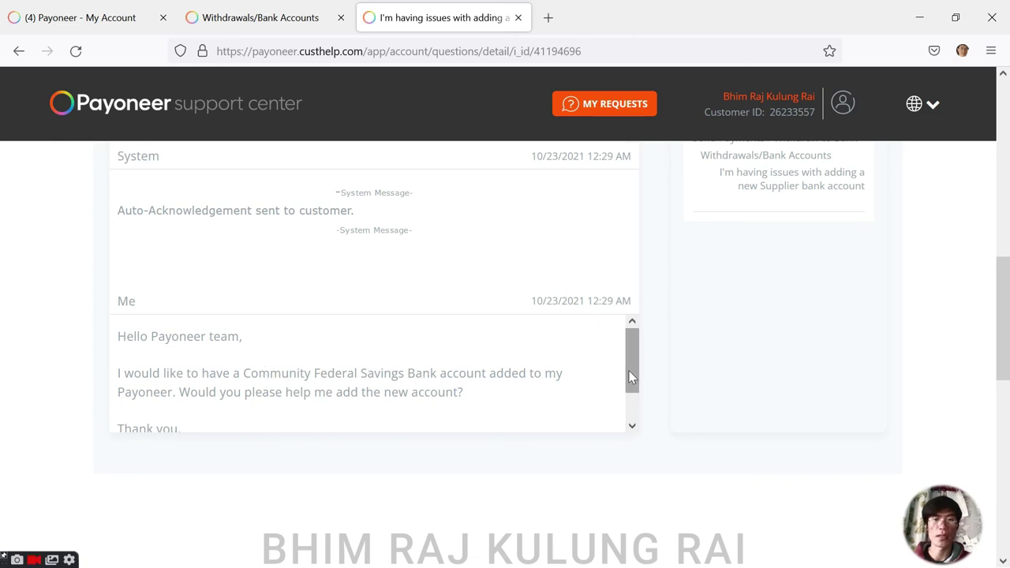
drag(629, 371, 628, 383)
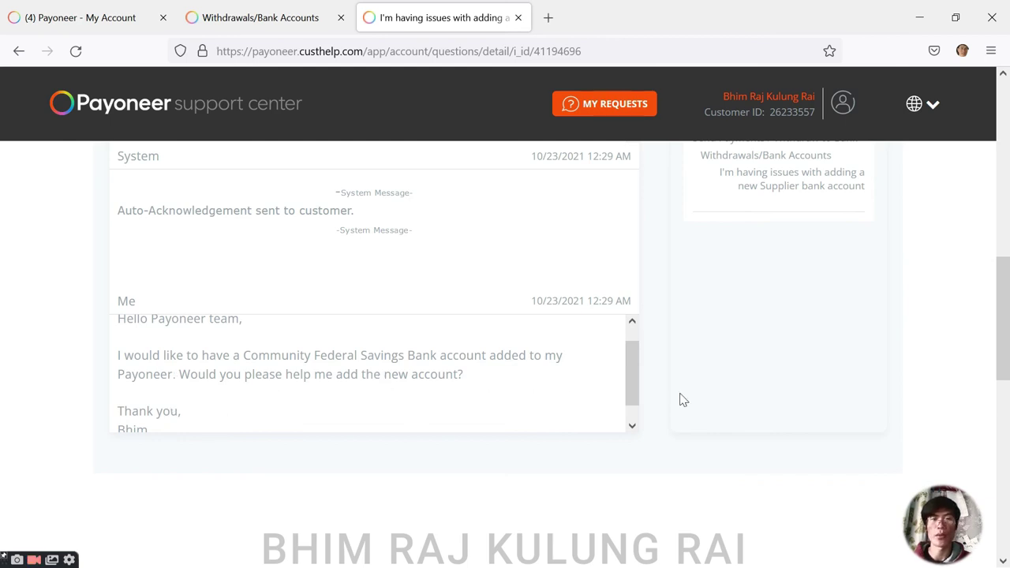
drag(633, 390, 635, 404)
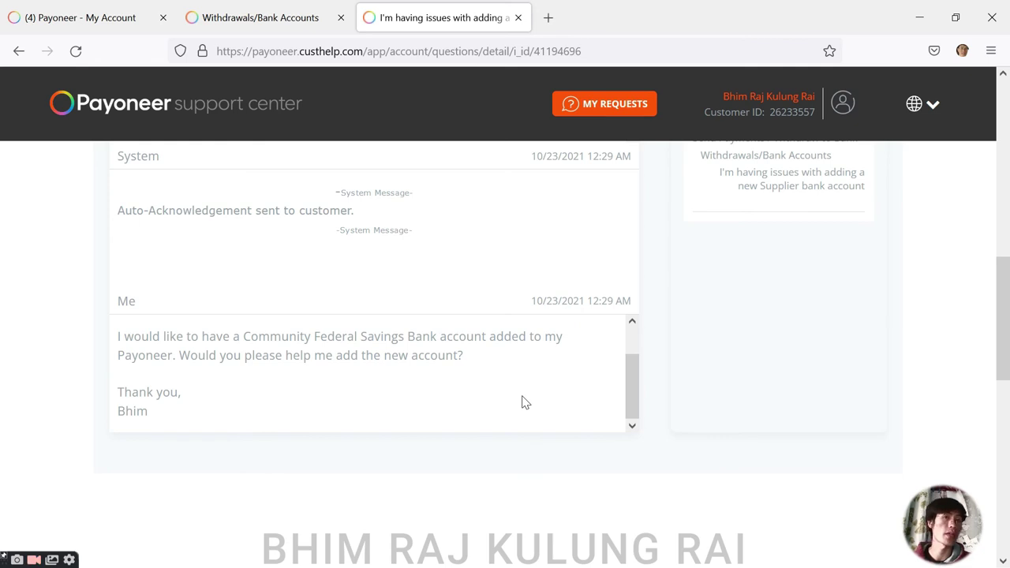